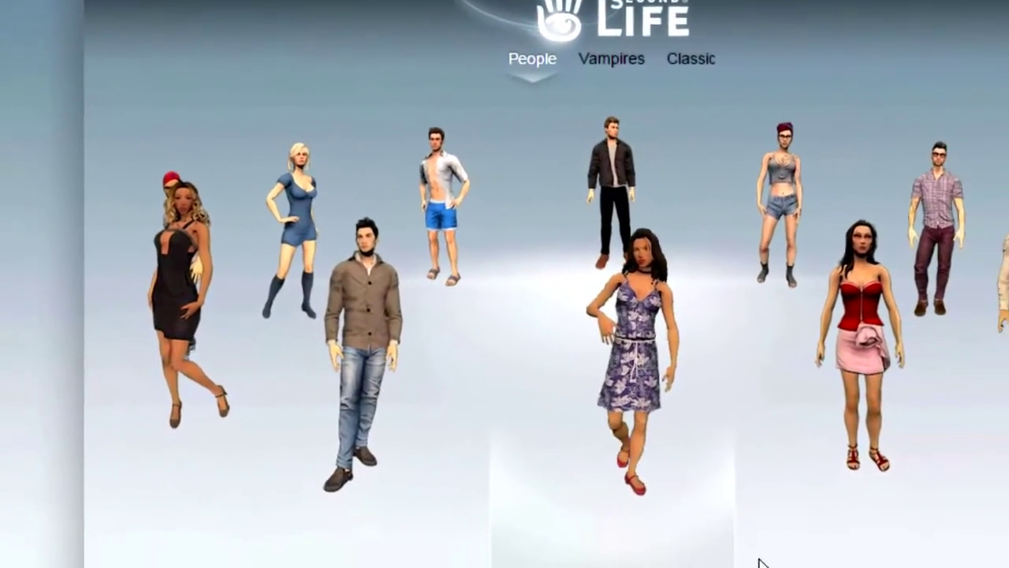
- Rotate the avatar lineup until the man in the dark jacket and black trousers is centred
left_click(665, 545)
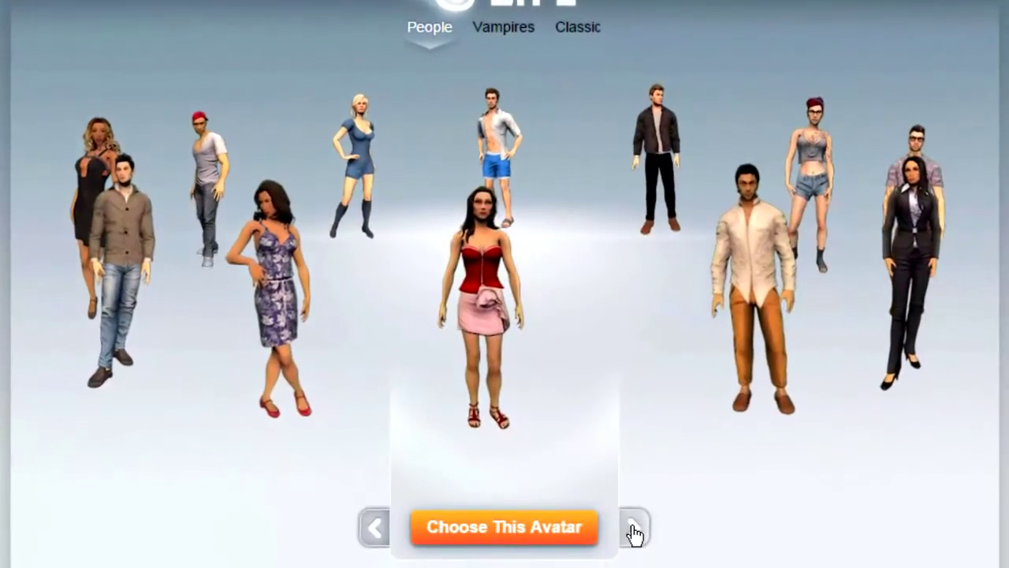
left_click(634, 528)
left_click(634, 528)
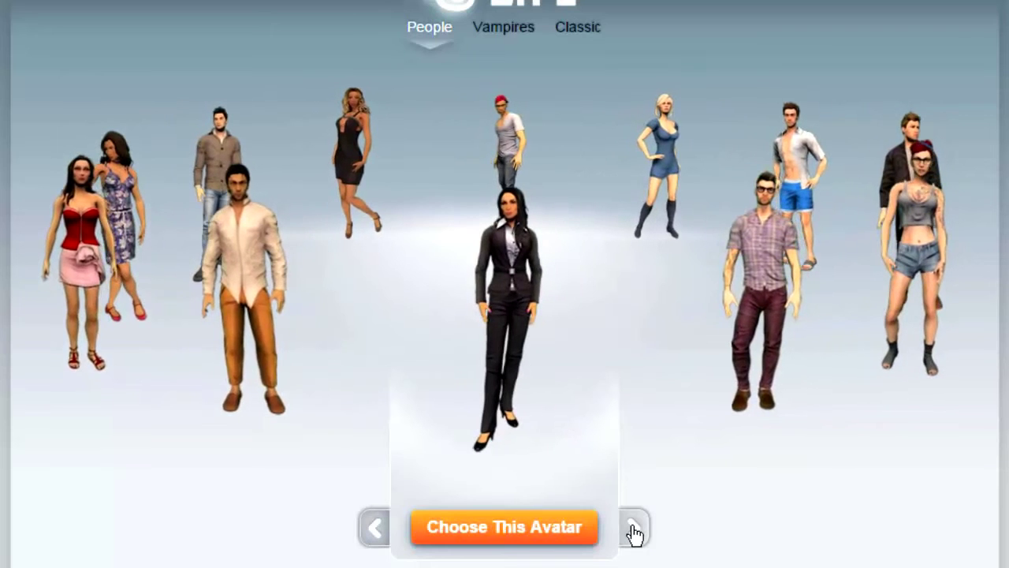
left_click(634, 528)
left_click(634, 528)
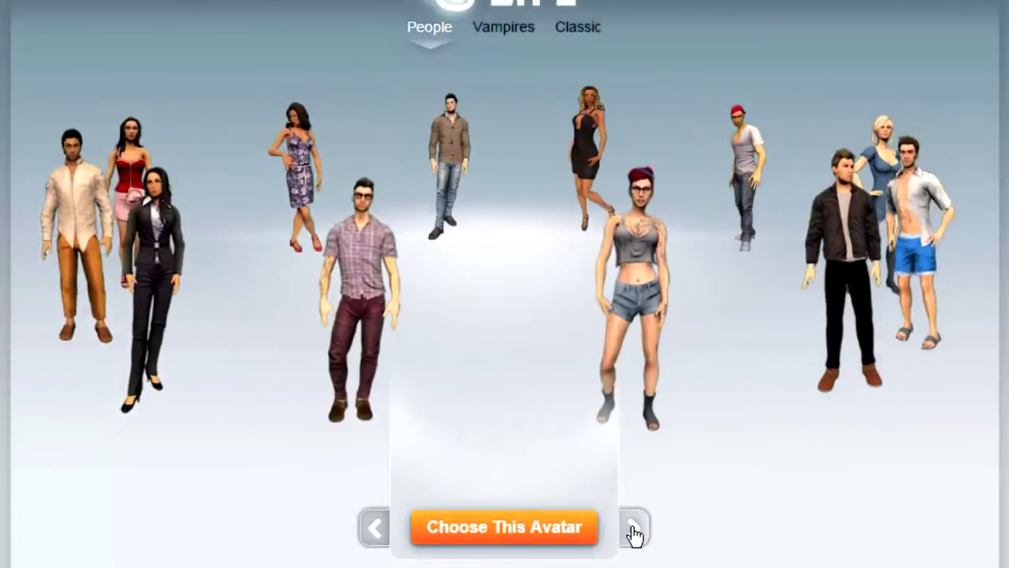
left_click(634, 528)
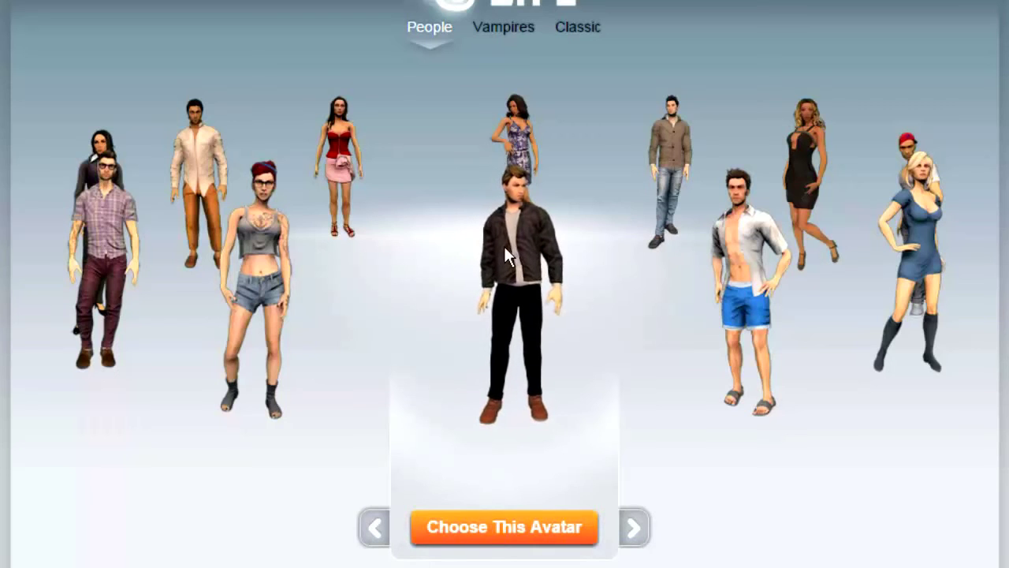
- Choose the dark-jacket avatar, enter a new username, and confirm it is available
left_click(505, 536)
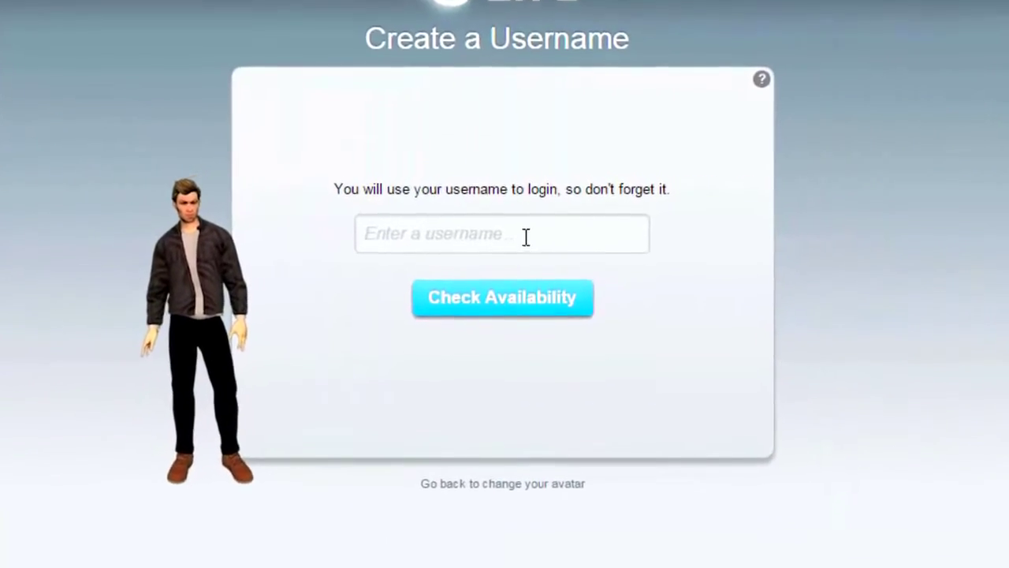
left_click(391, 241)
type("johnny")
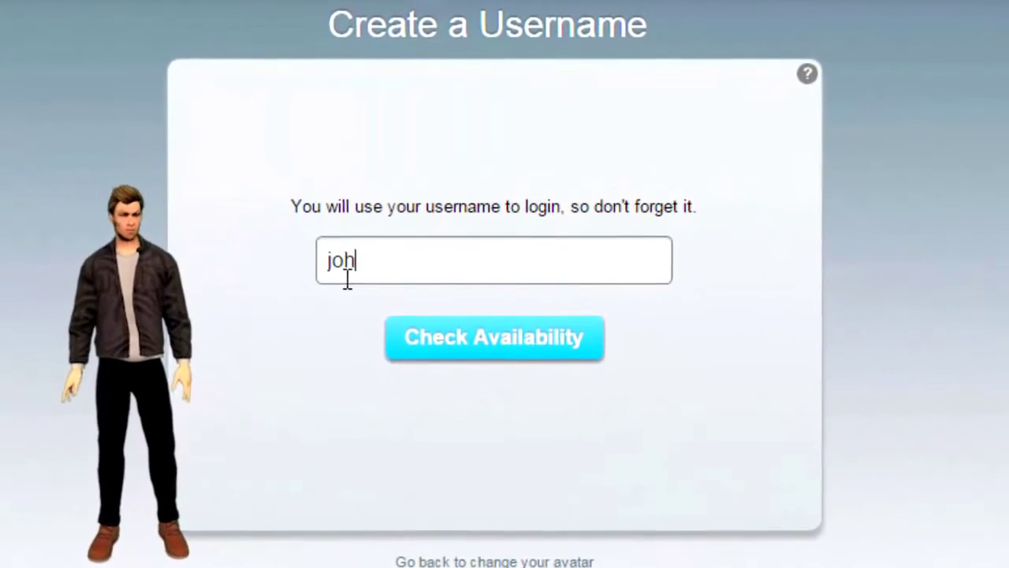
type("beesc")
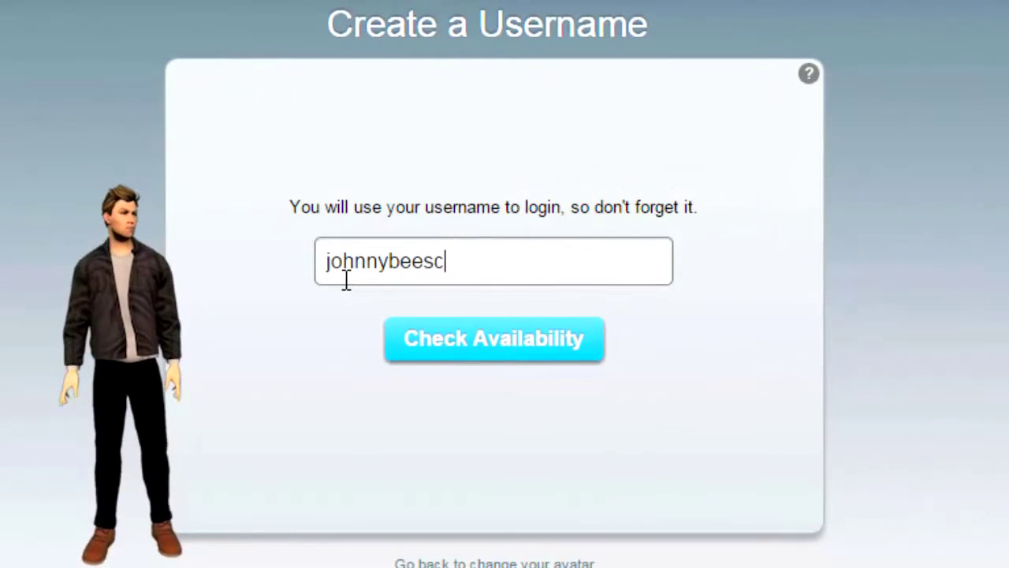
type("ool")
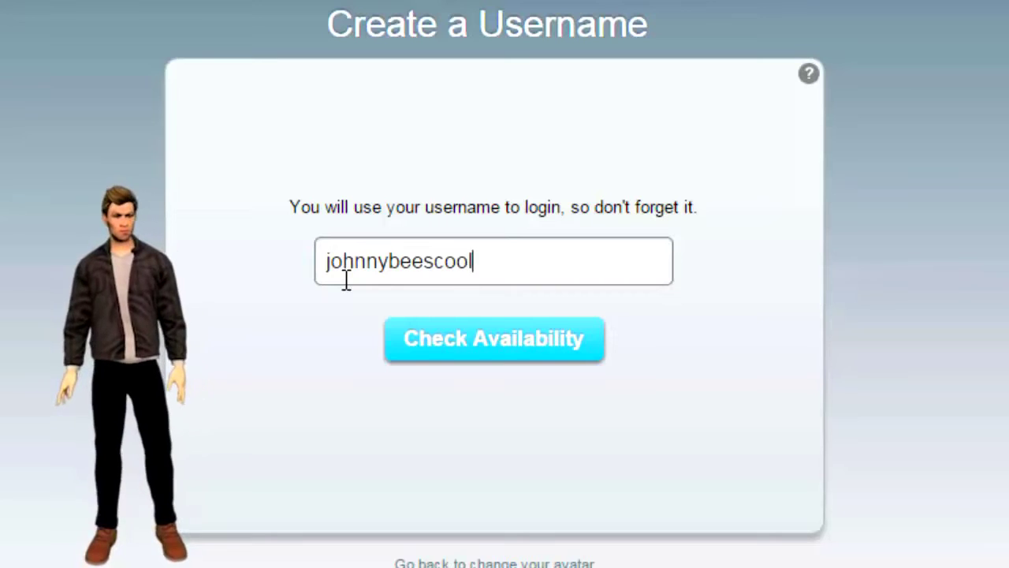
left_click(471, 344)
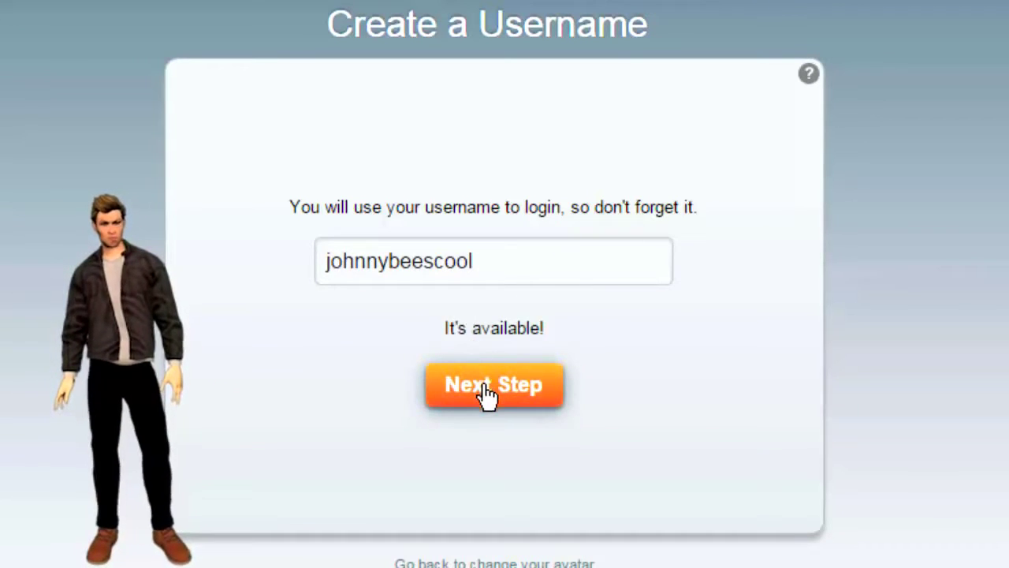
- Continue to the account details form and enter the account e-mail address
left_click(488, 386)
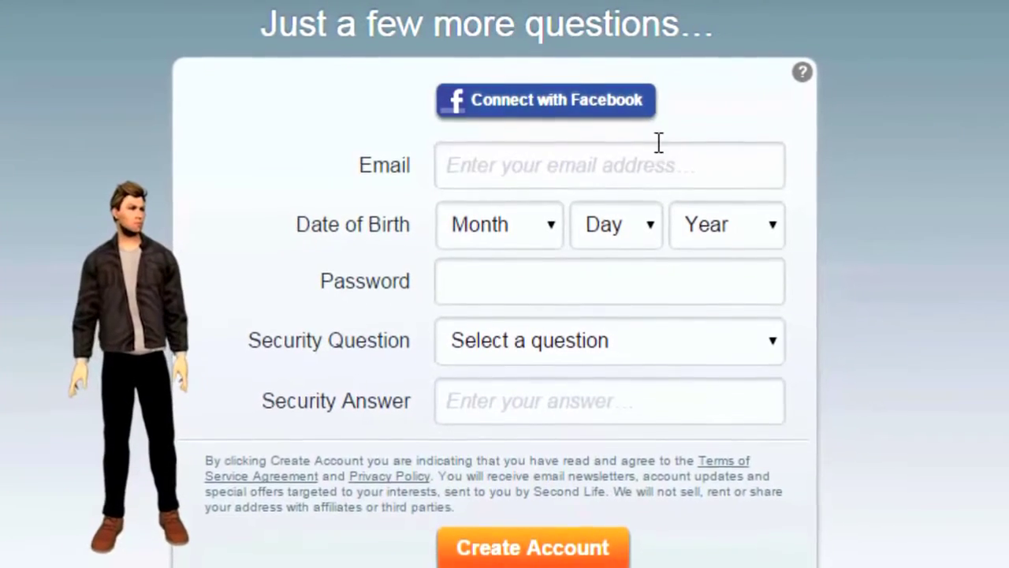
left_click(685, 167)
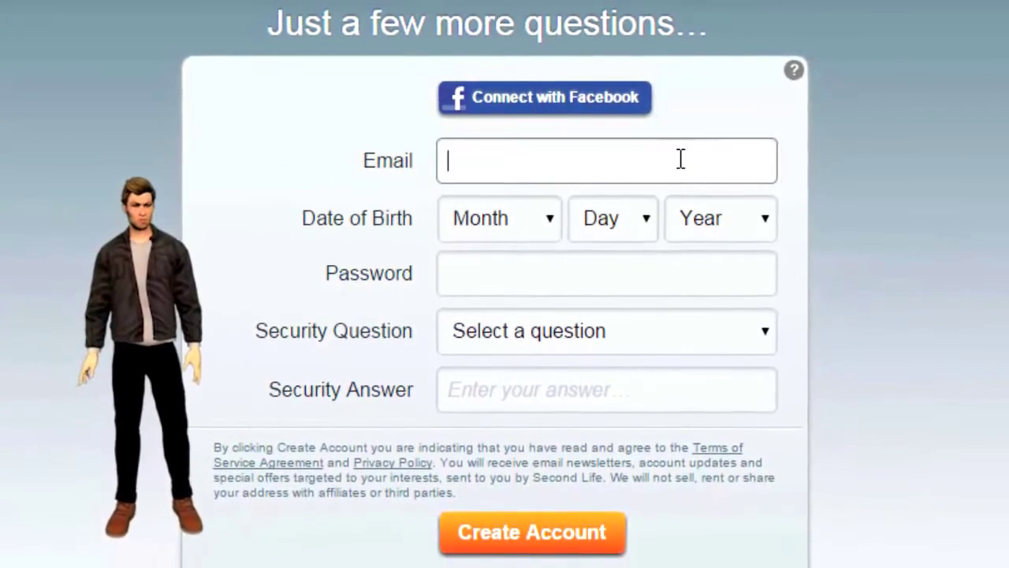
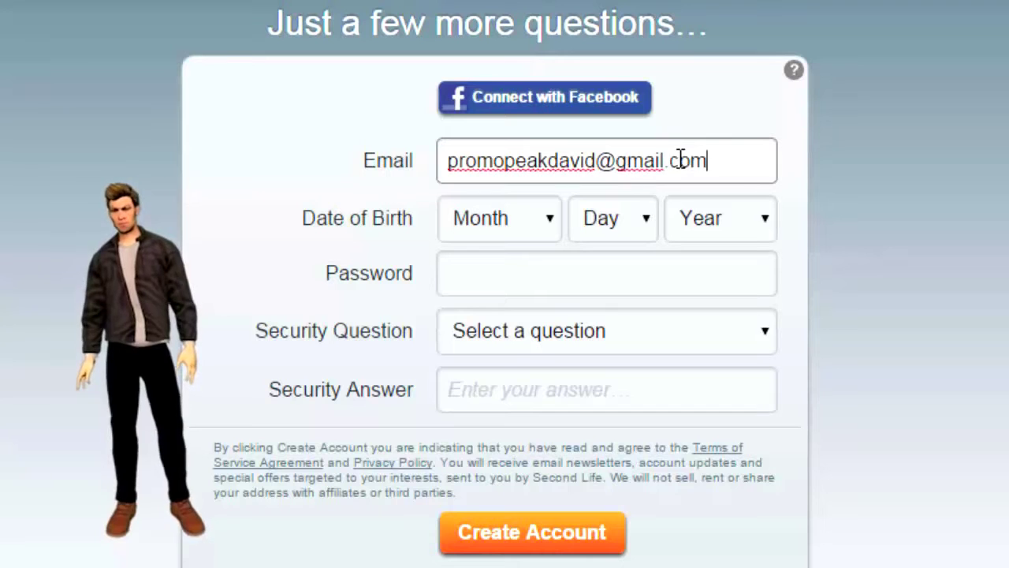
- Set the date of birth to April 4, 1977
left_click(544, 225)
left_click(513, 339)
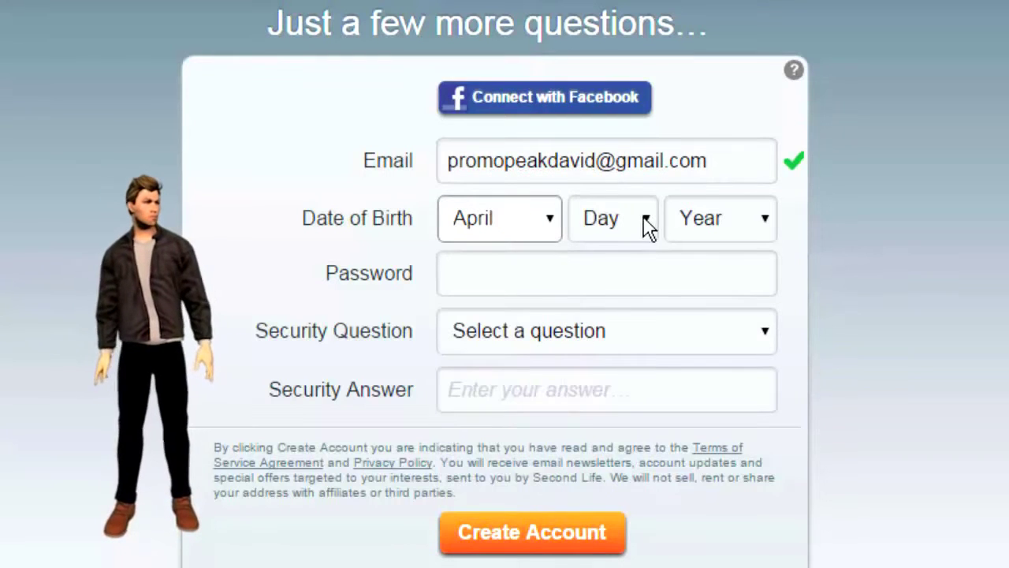
left_click(645, 223)
left_click(610, 339)
left_click(763, 225)
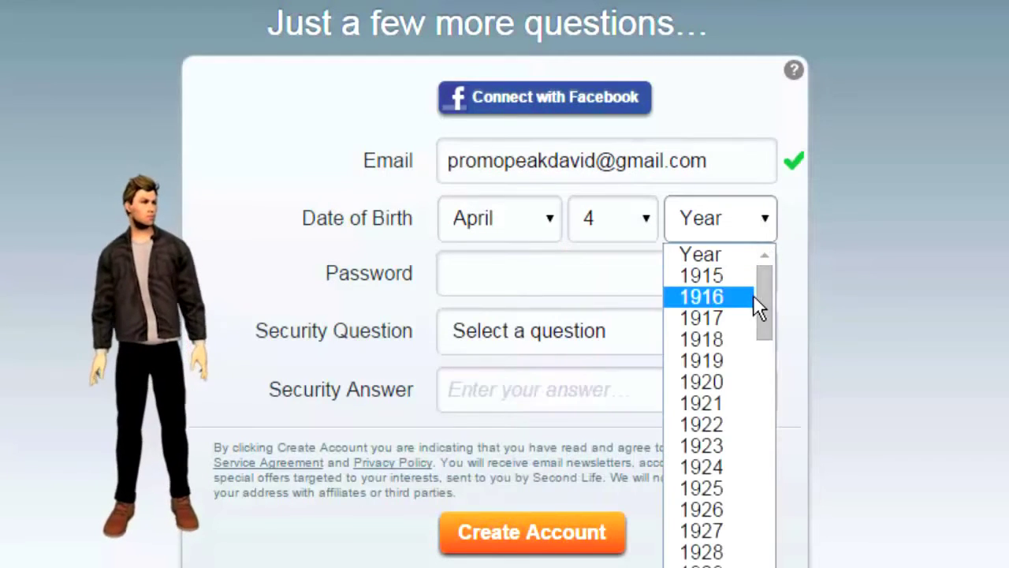
scroll(712, 512, "down", 15)
left_click(700, 558)
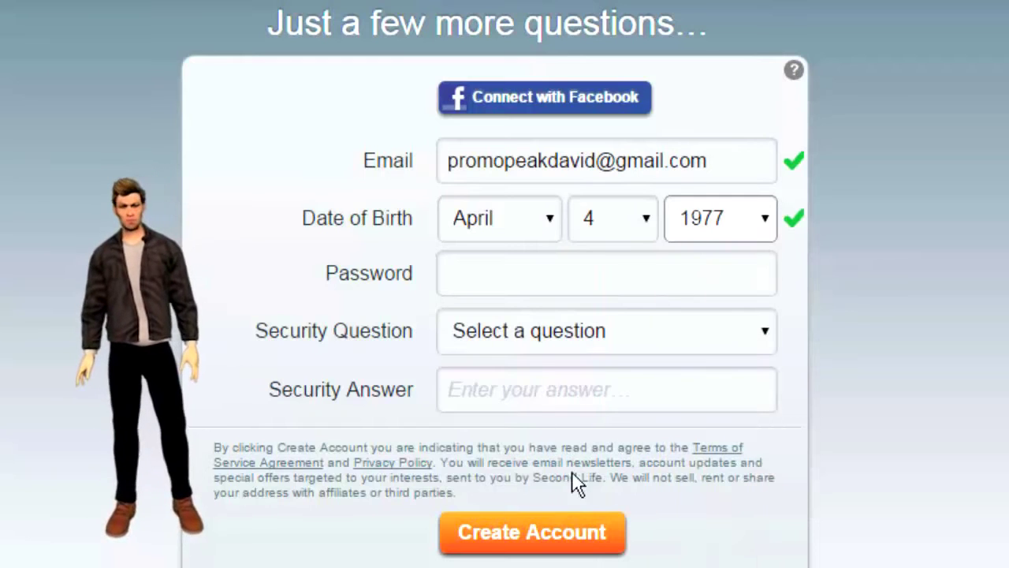
- Enter the password, answer 'What city were you born in?', and create the account
left_click(484, 281)
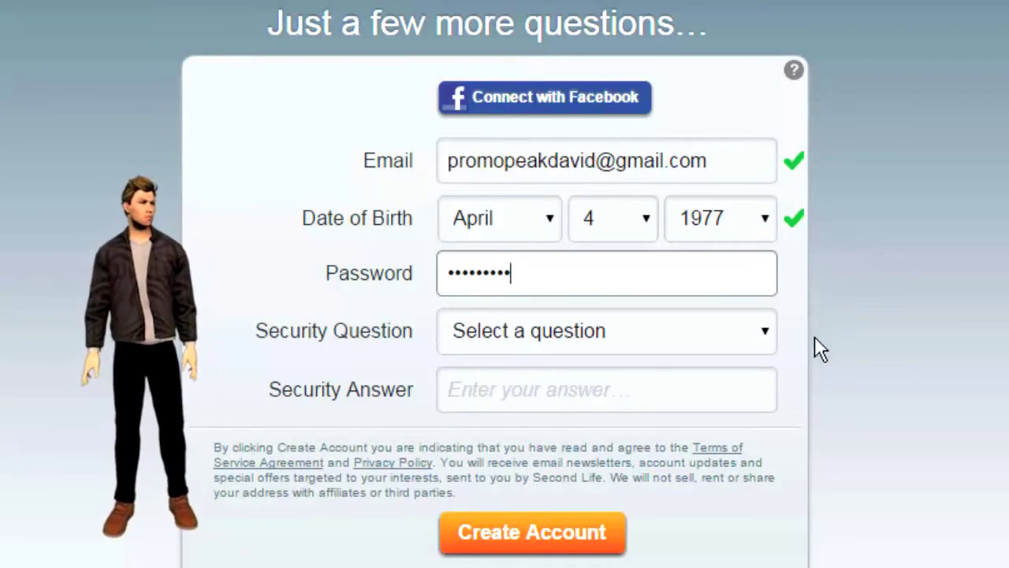
left_click(766, 335)
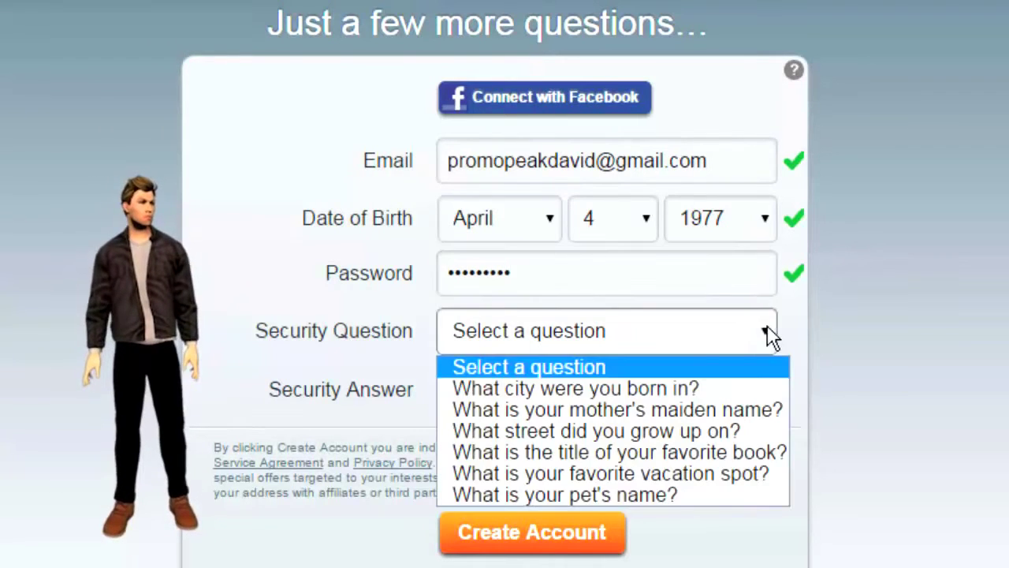
left_click(685, 388)
left_click(579, 391)
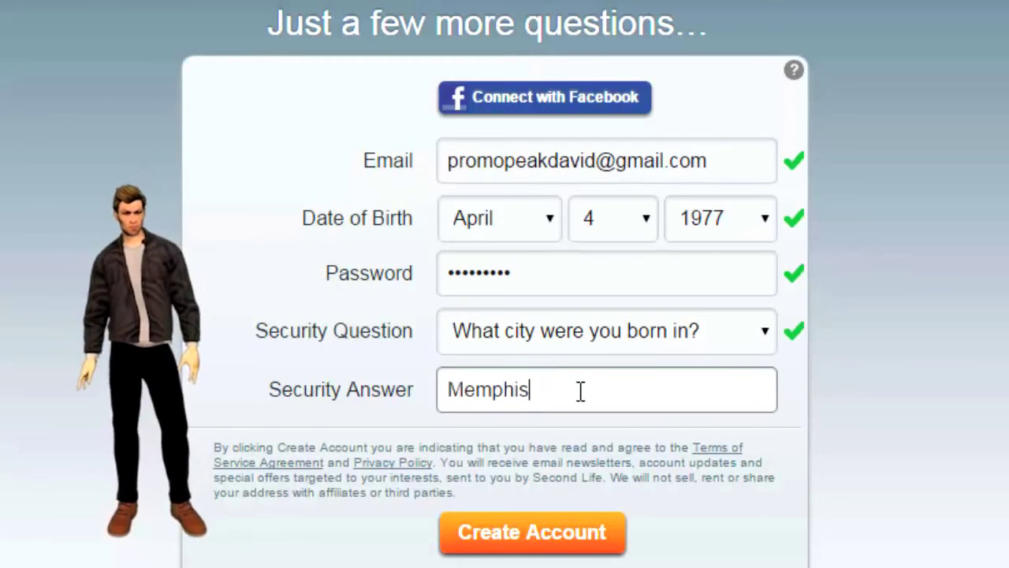
left_click(533, 533)
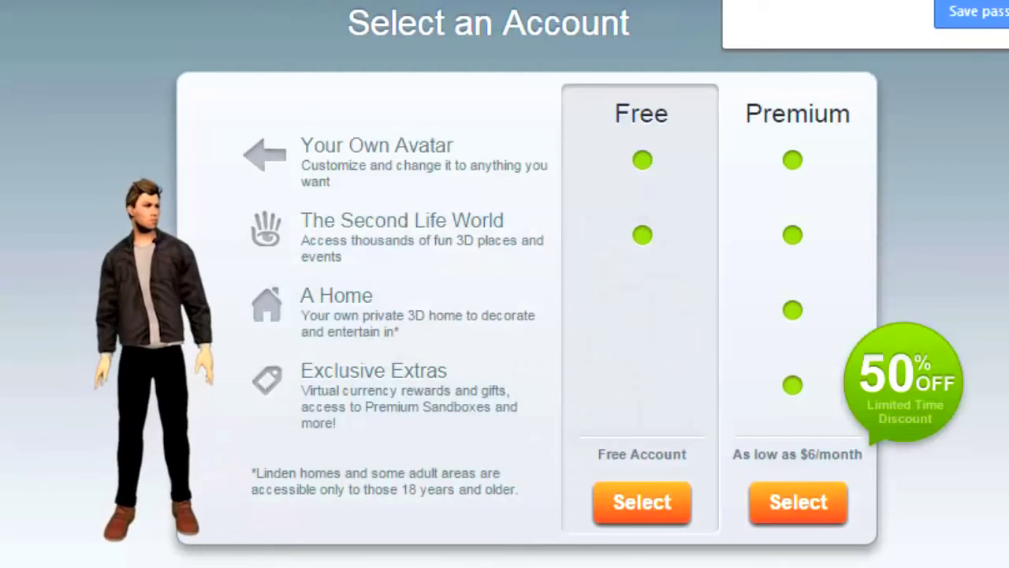
- Dismiss the save-password prompt and select the Free account plan
left_click(1002, 9)
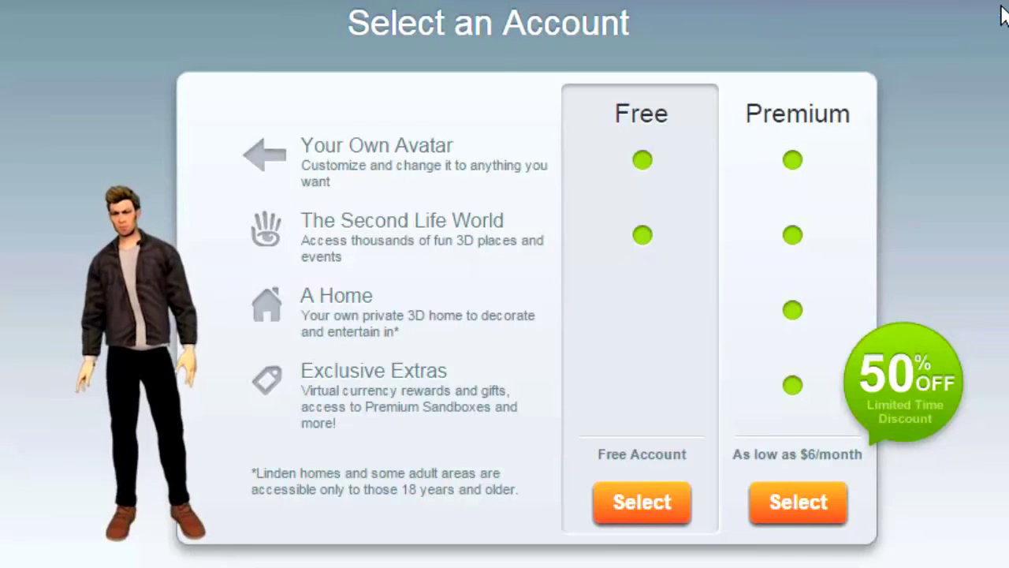
left_click(646, 505)
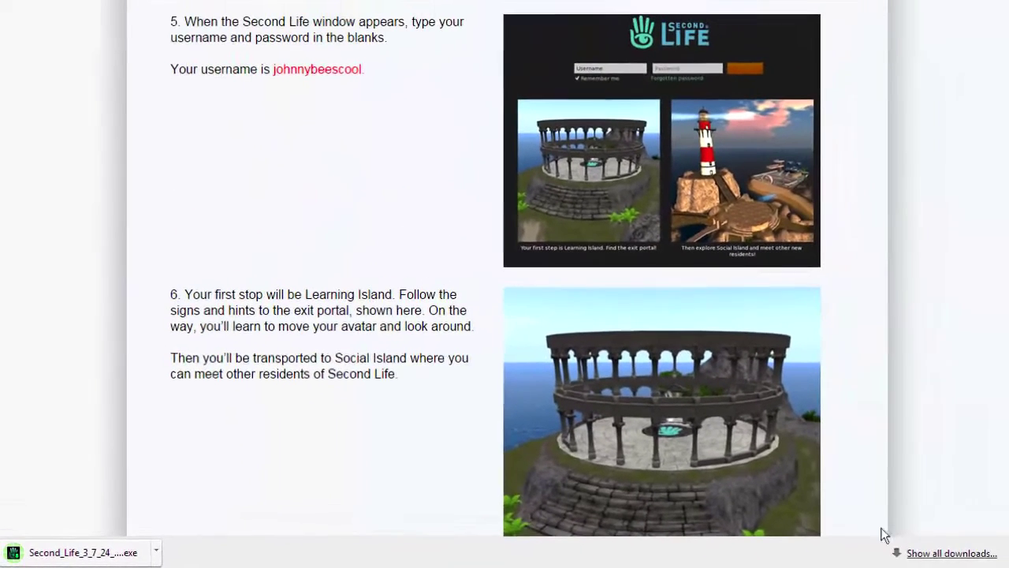
- Launch the downloaded Second Life setup, allow it to run, and keep English as the installer language
left_click(942, 555)
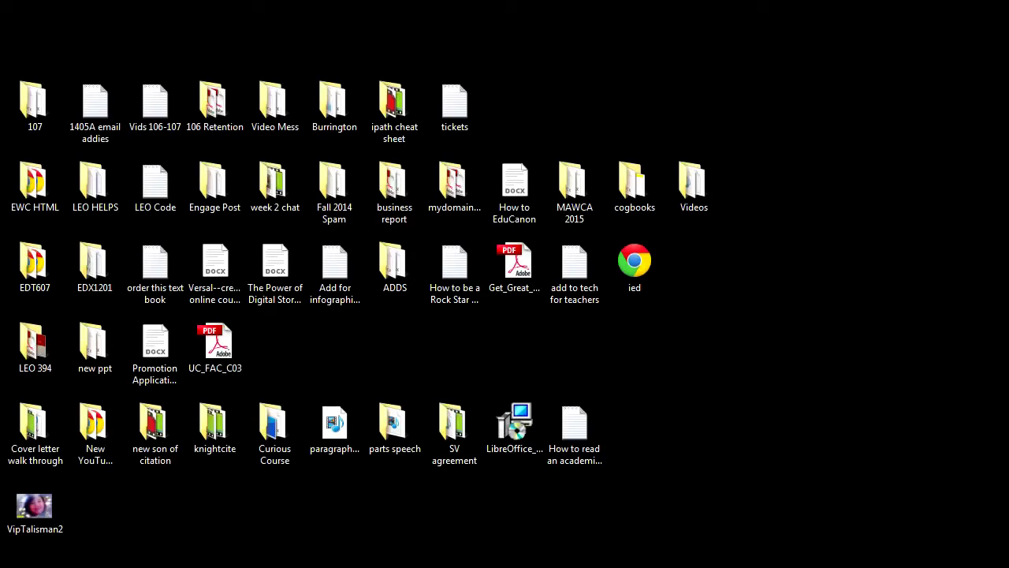
left_click_drag(798, 348, 835, 265)
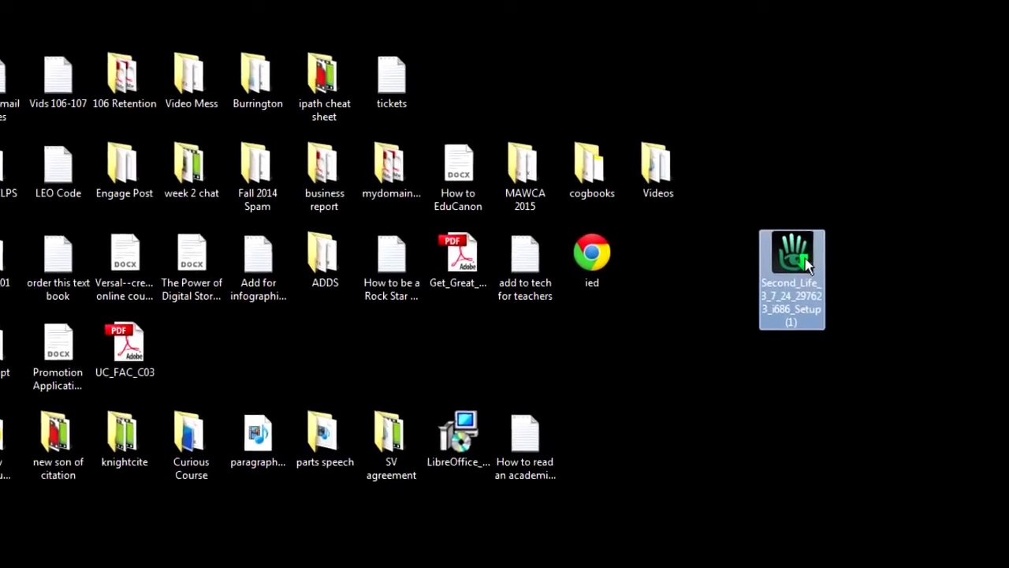
double_click(749, 236)
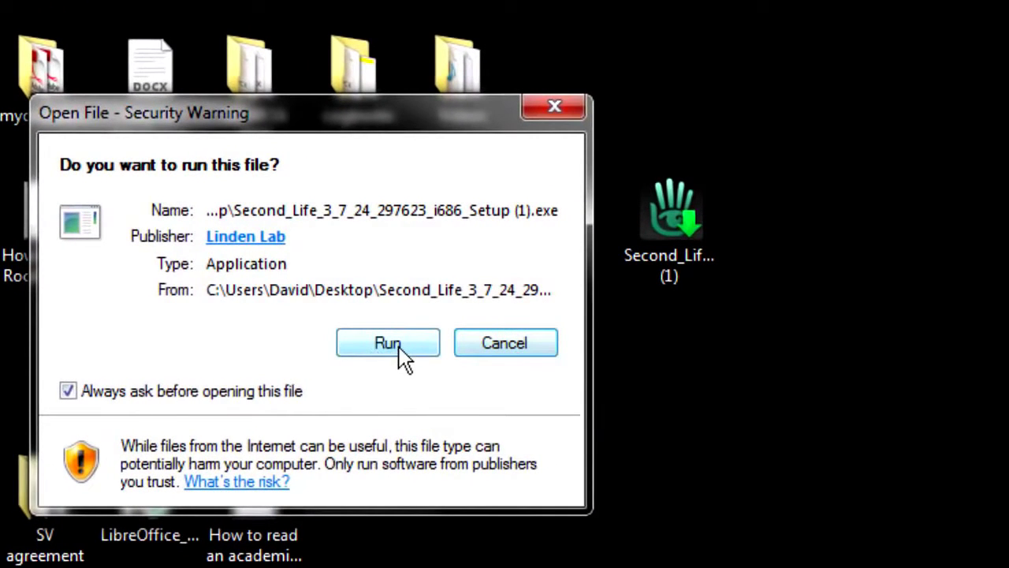
left_click(388, 344)
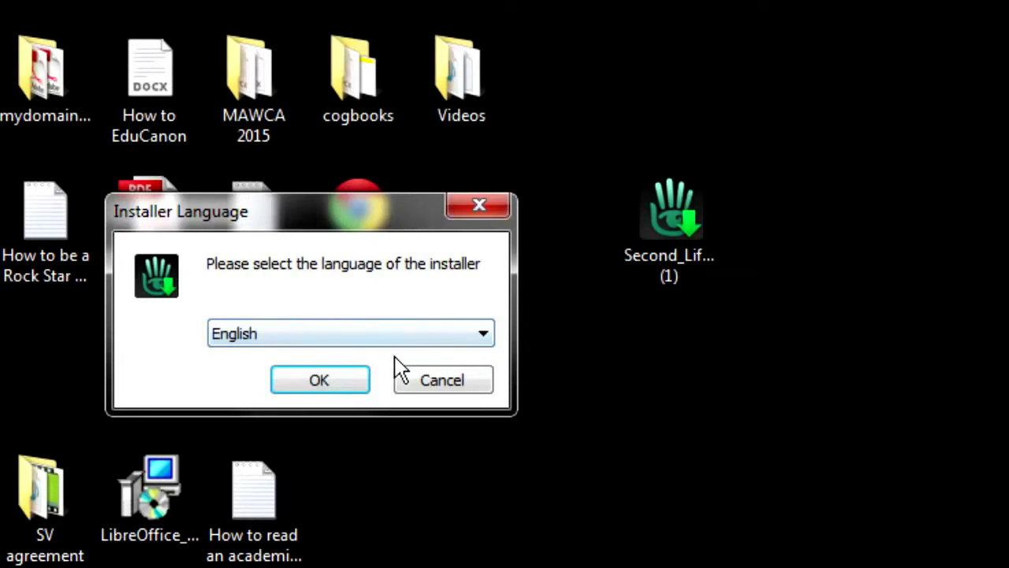
left_click(331, 382)
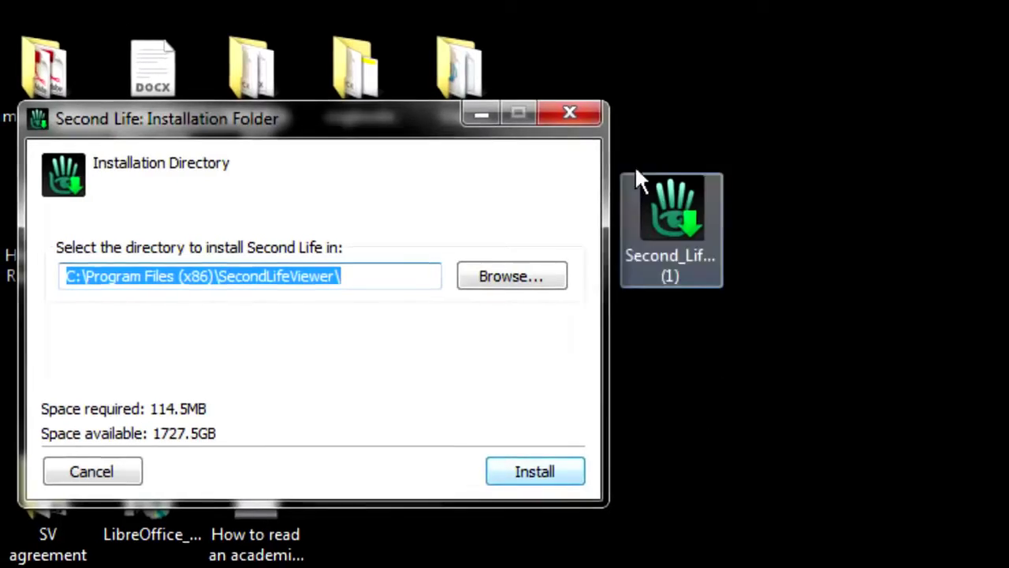
- Close the Installation Folder window and reposition the Second Life desktop icon
left_click(570, 113)
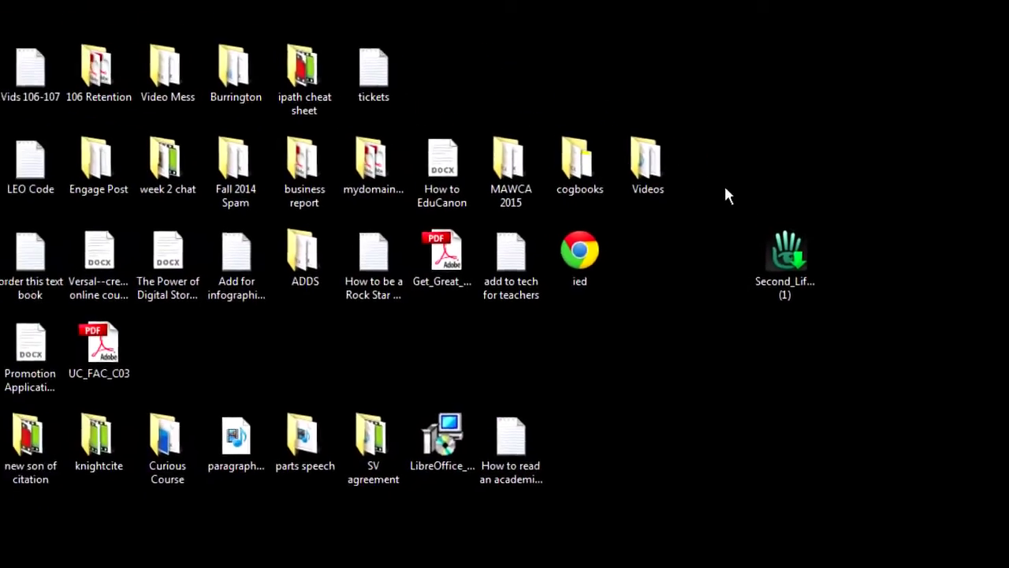
left_click_drag(809, 262, 670, 96)
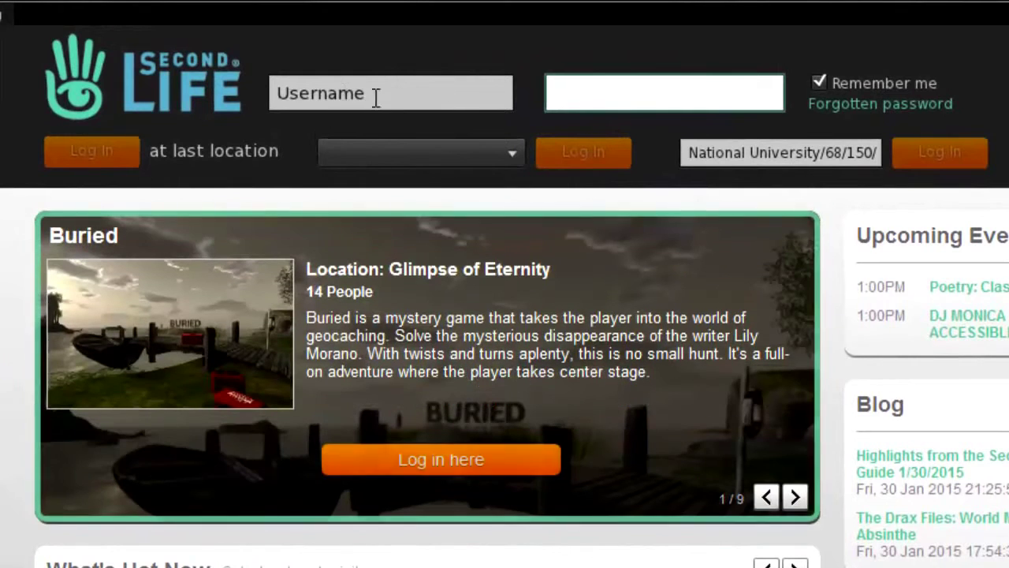
- Enter the new account's username and password on the viewer login screen
left_click(384, 94)
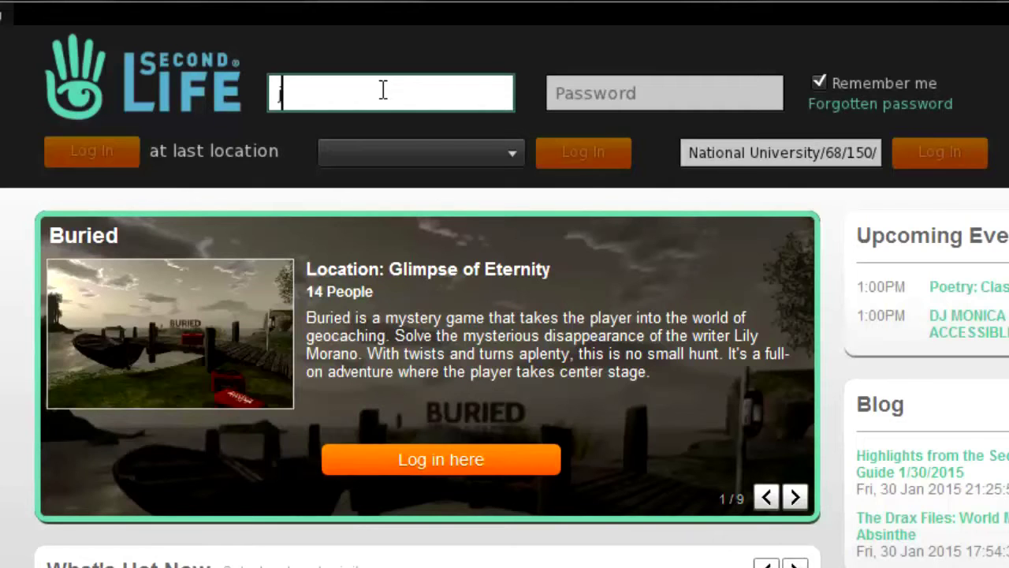
type("johnnybe")
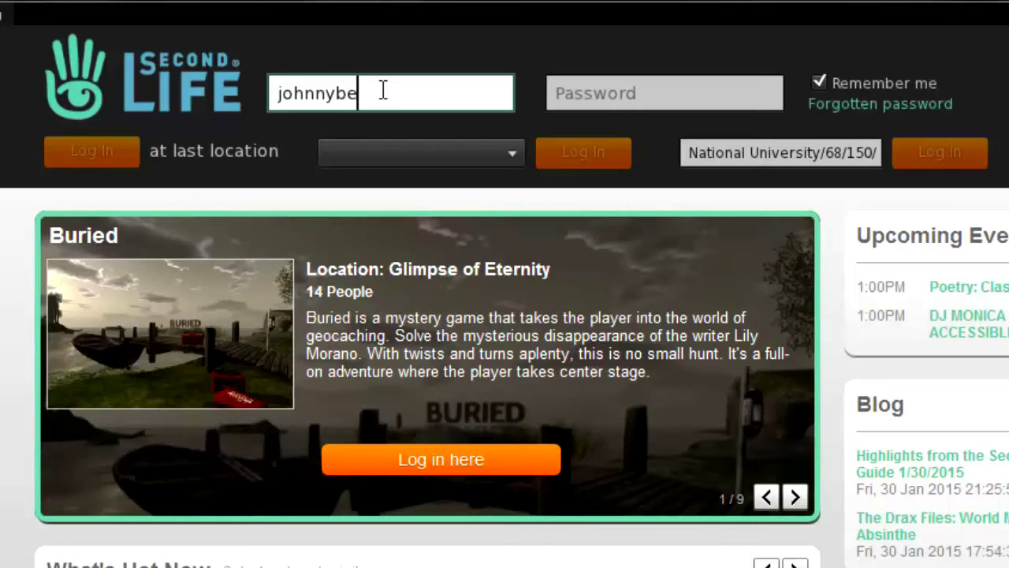
type("escool")
left_click(569, 94)
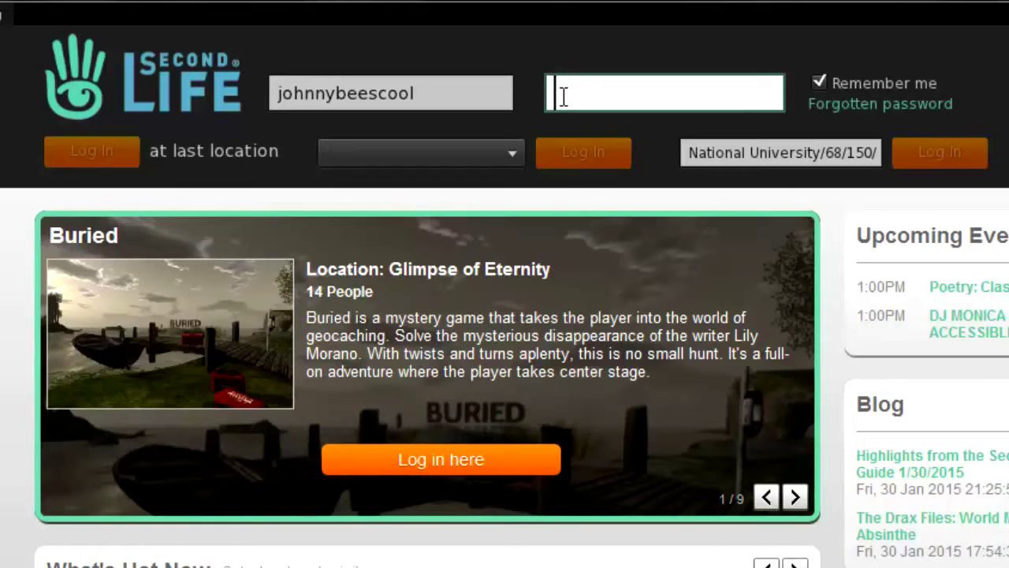
type("•")
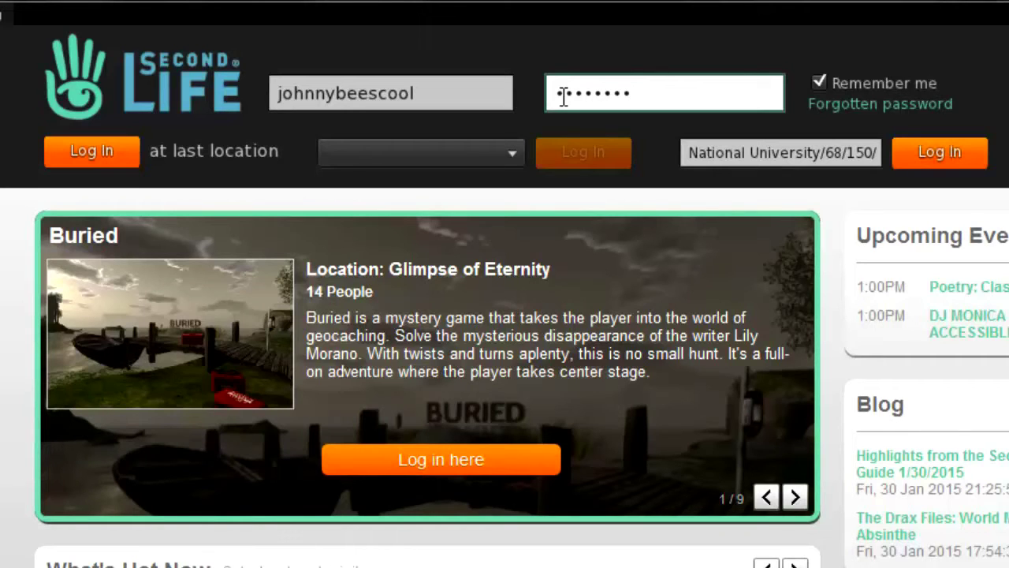
left_click(510, 153)
left_click(510, 153)
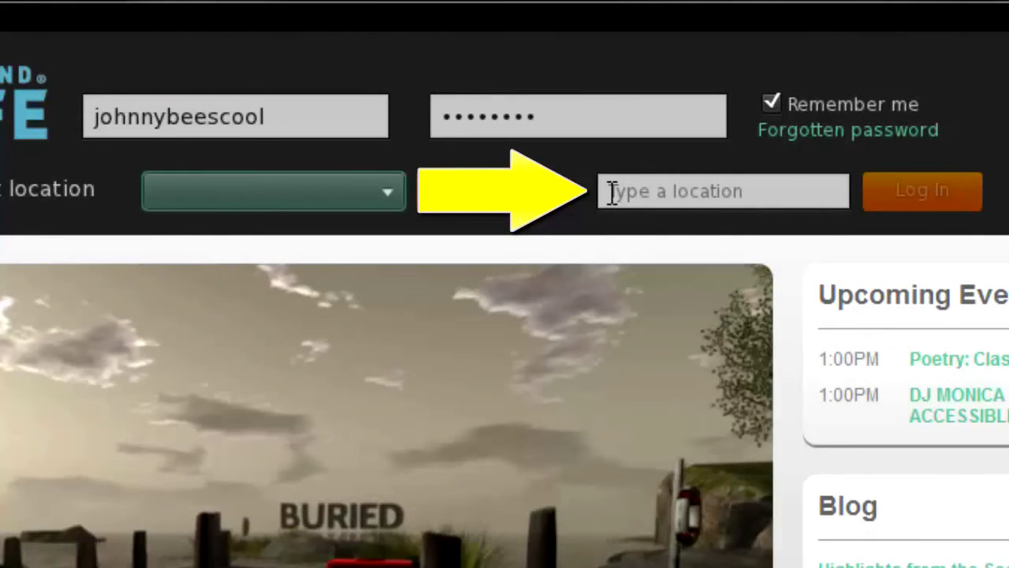
- Set the start location to 'National University' and log in
left_click(613, 193)
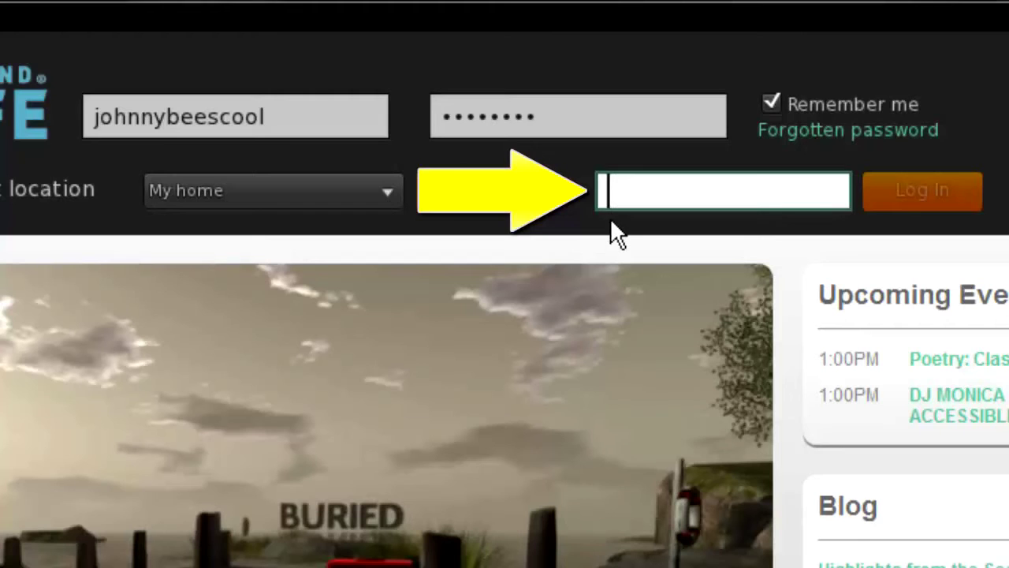
type("Na")
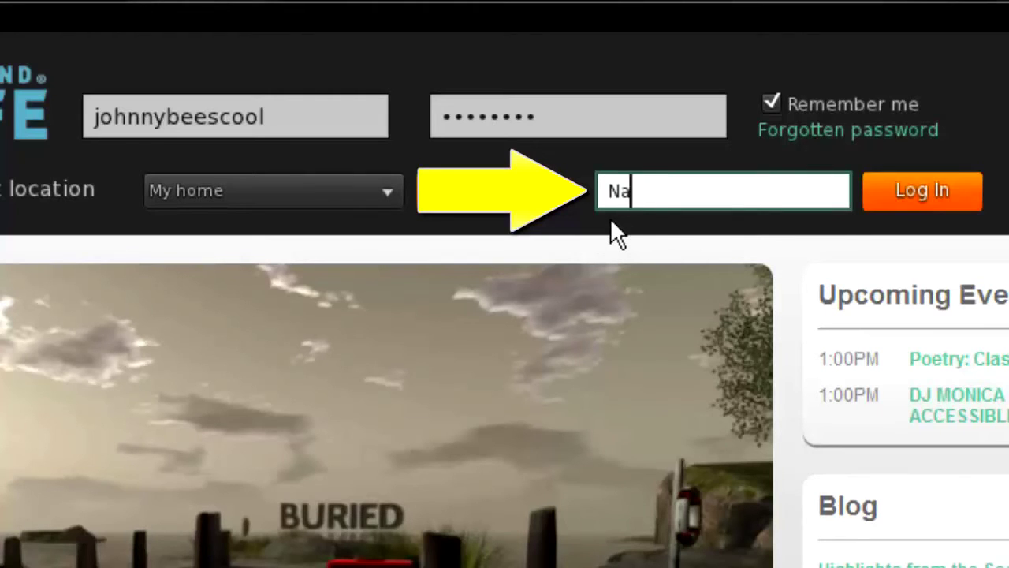
type("tional Uni")
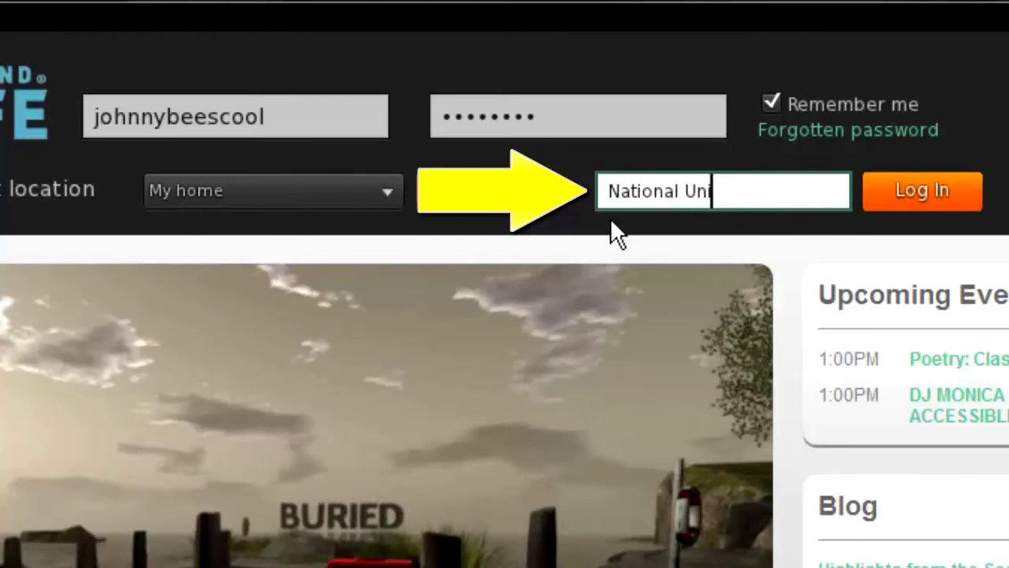
type("versity")
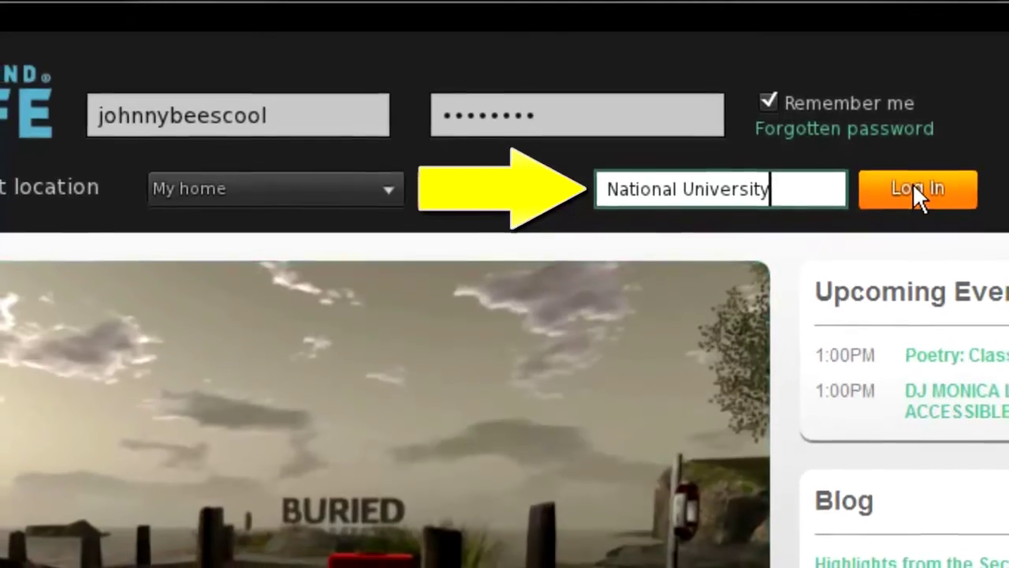
left_click(915, 189)
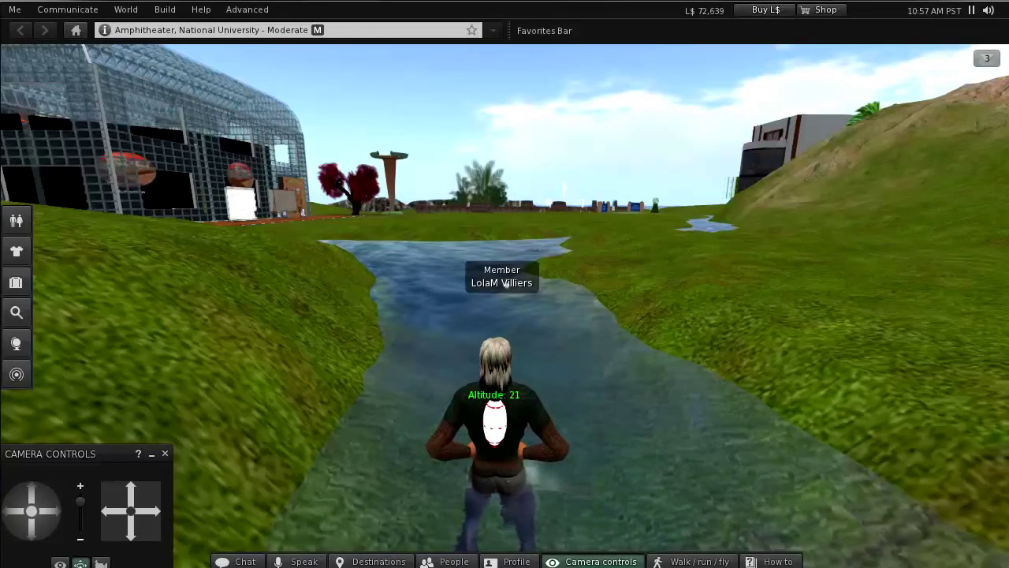
- Fly over the stream toward the fountains, land past the compass circle, and turn toward the mountain
key("Page_Up")
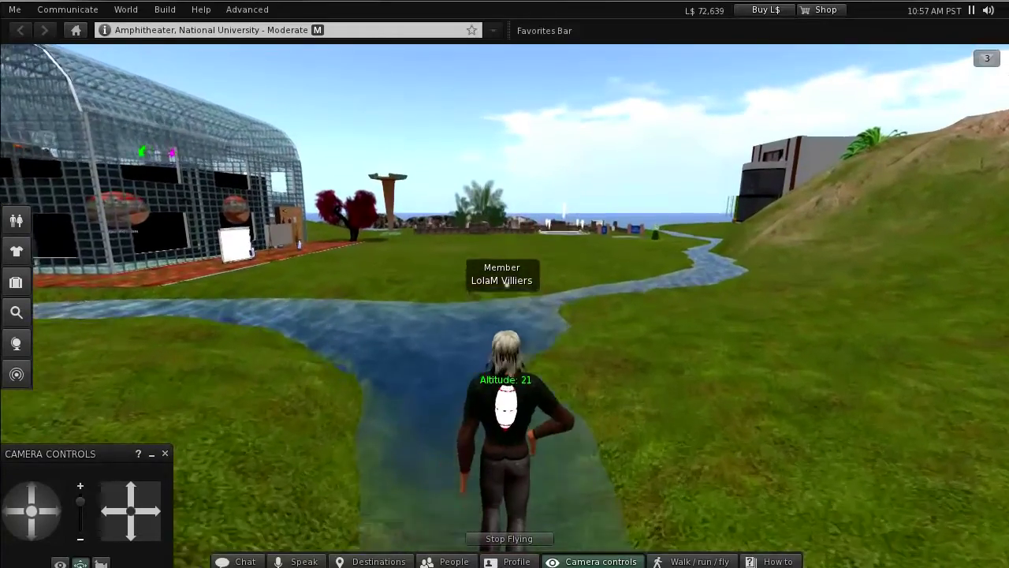
key("Up")
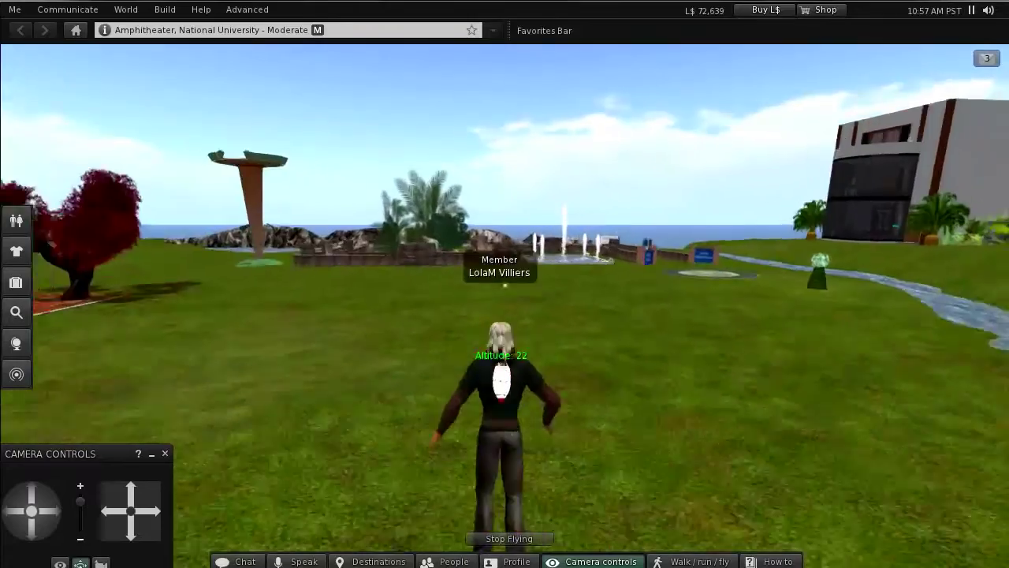
key("Right")
key("Up")
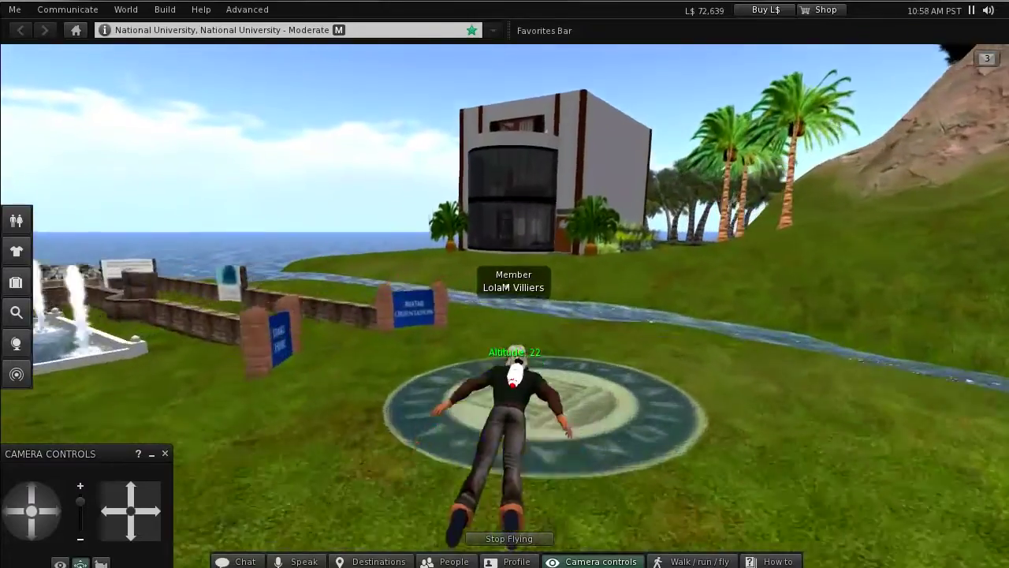
key("Up")
key("Page_Down")
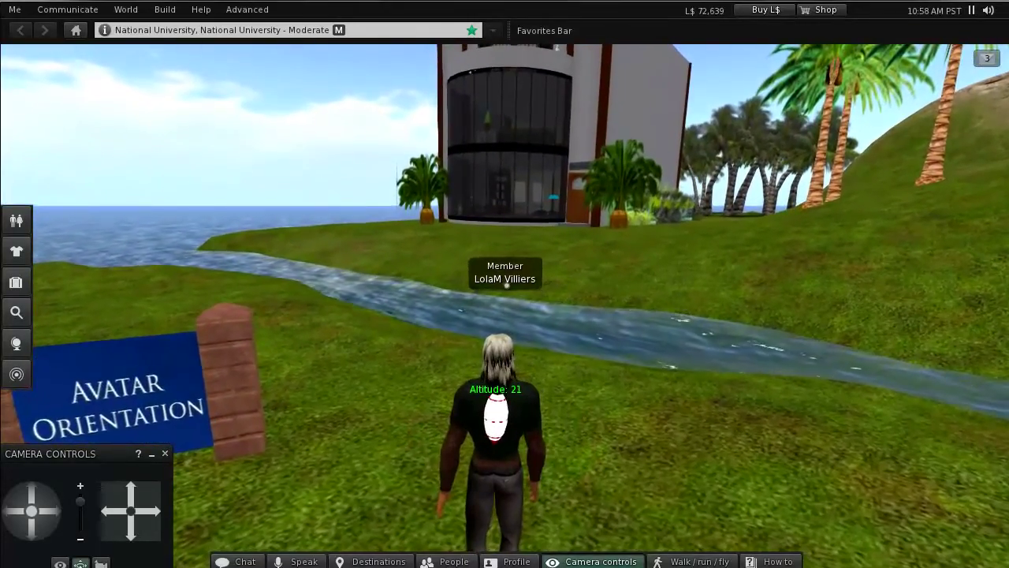
key("Left")
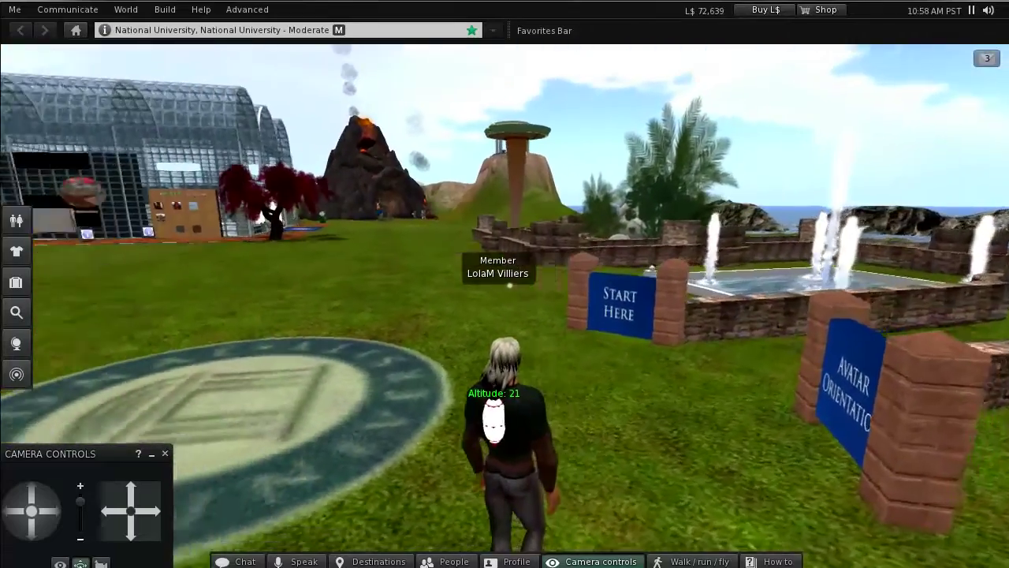
key("Left")
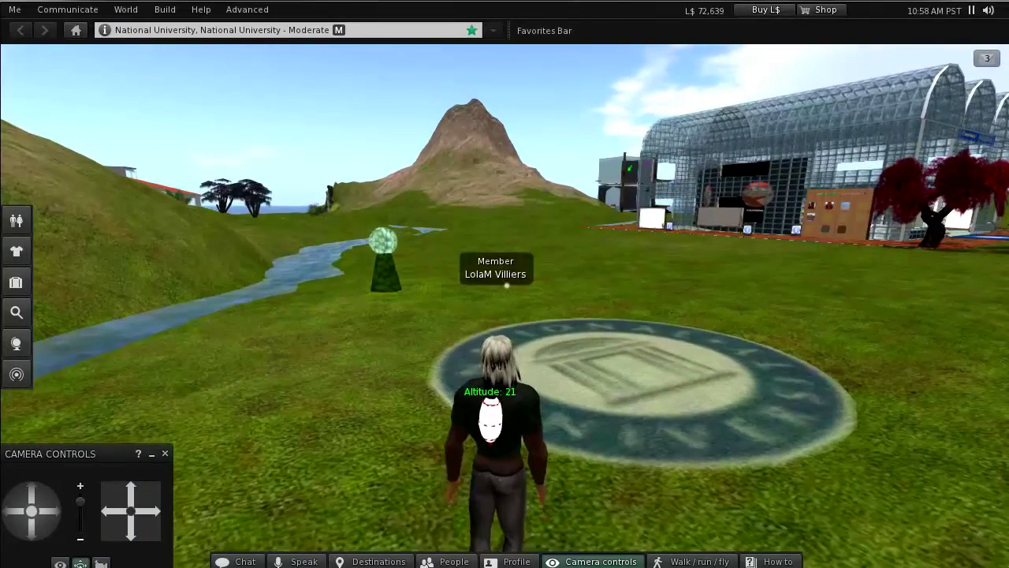
- Fly past the mountain and houses, then land on the bench deck facing the house
key("Page_Up")
key("Up")
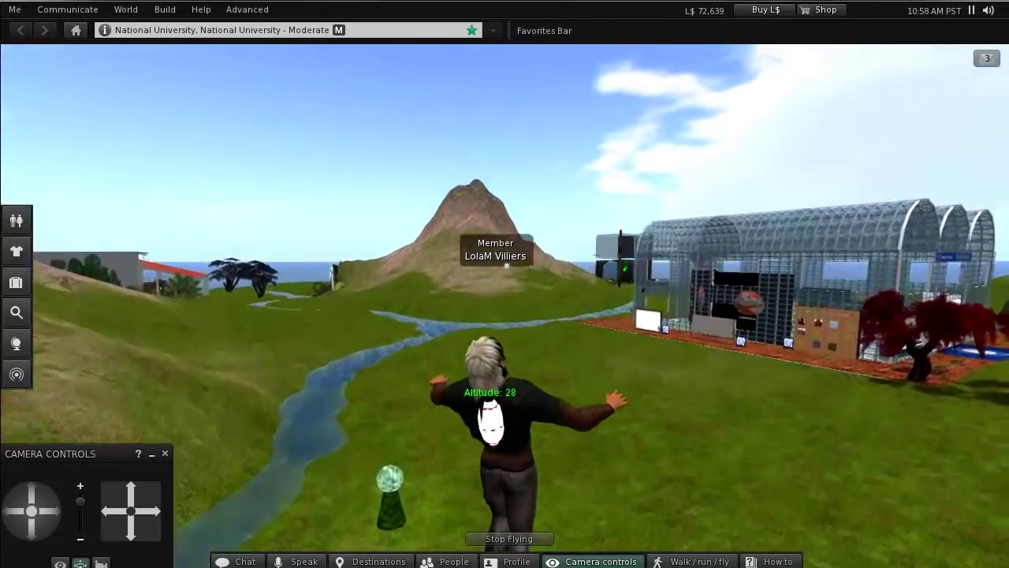
key("Right")
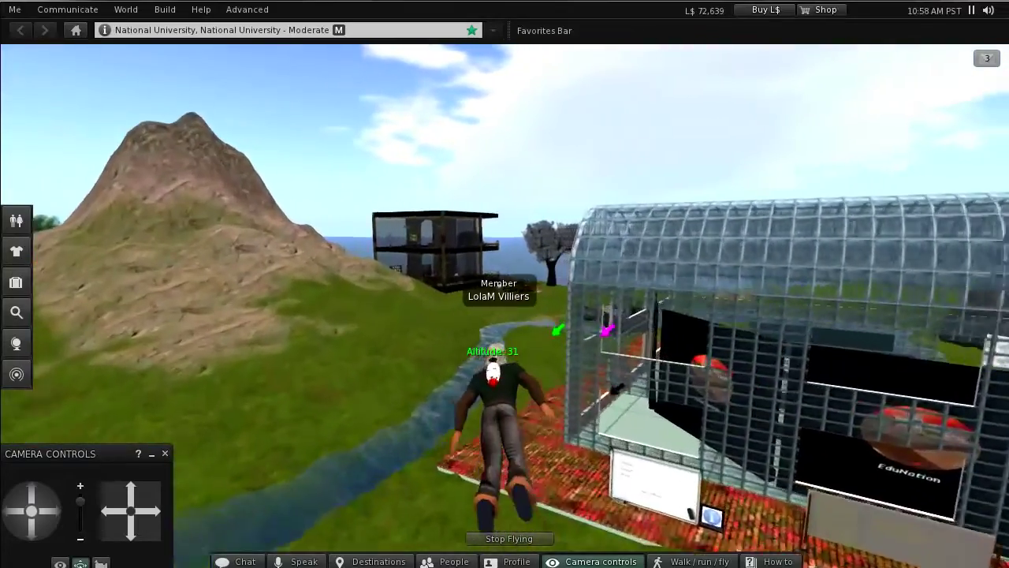
key("Up")
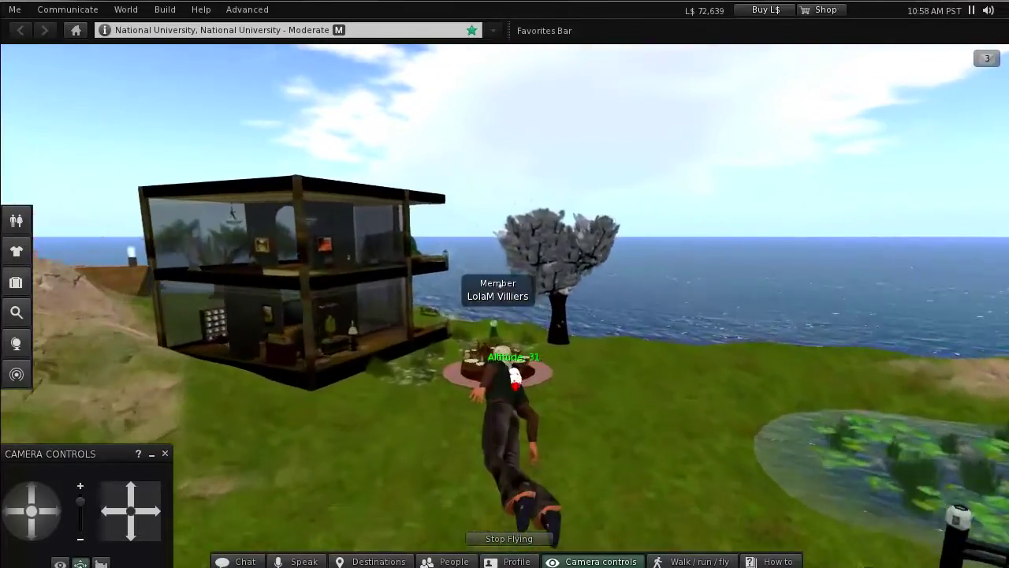
key("Left")
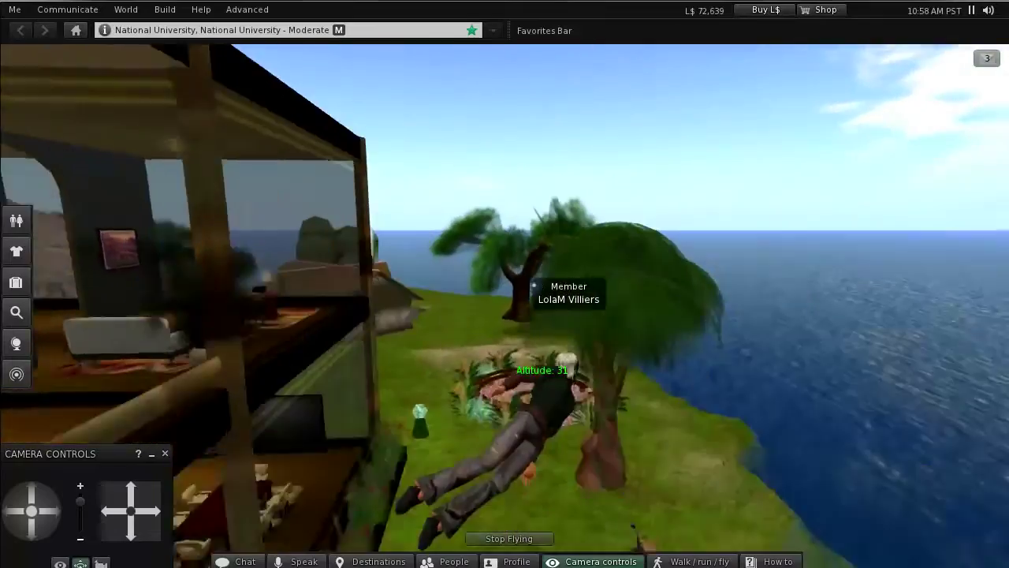
key("Up")
key("Page_Down")
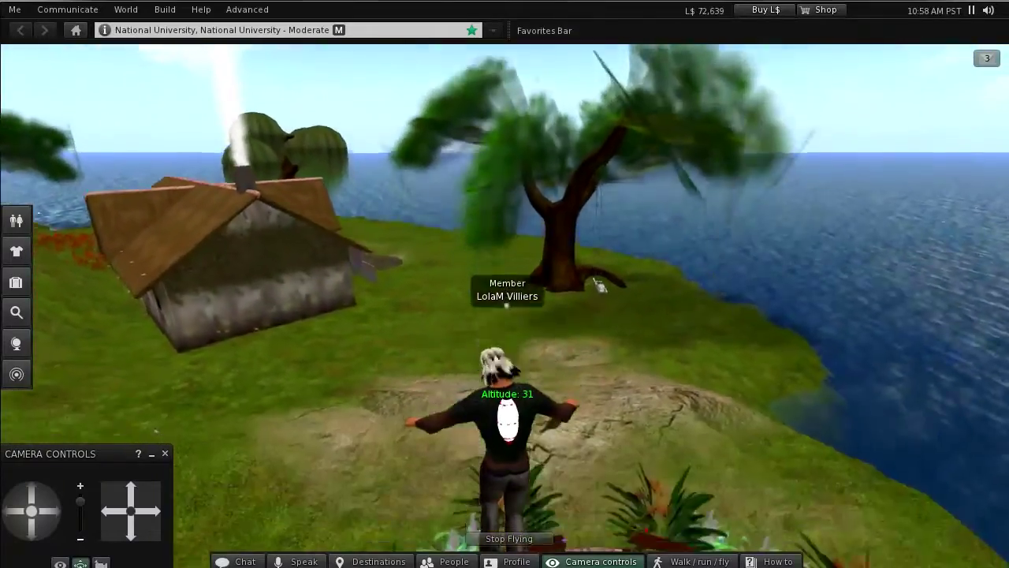
key("Left")
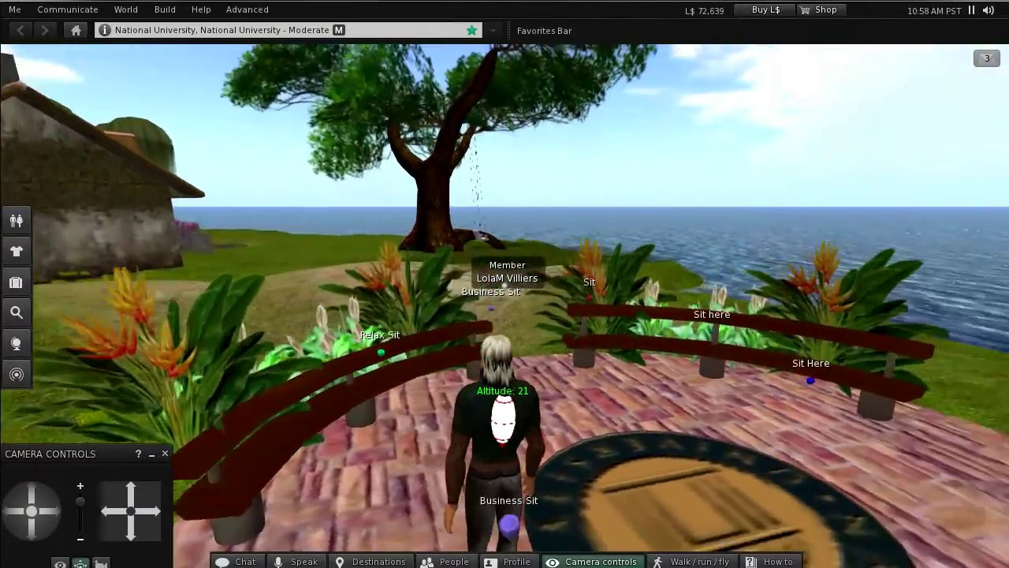
key("Right")
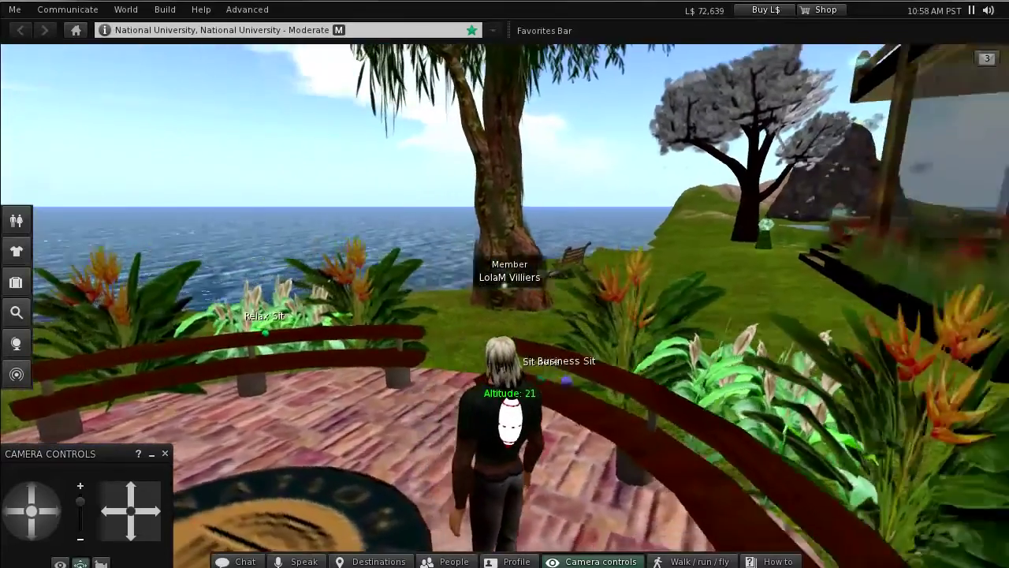
key("Right")
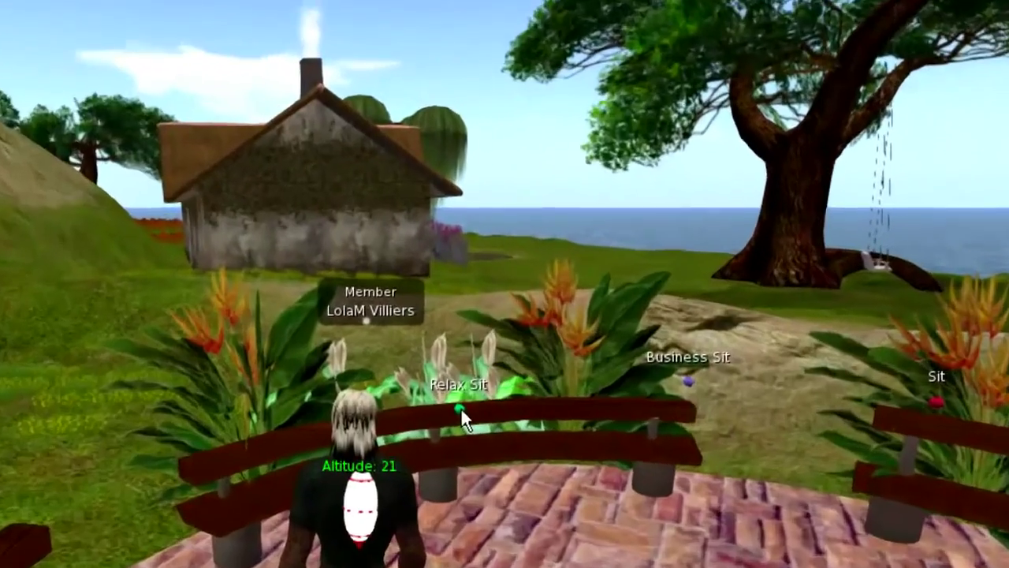
- Sit the avatar on the Relax Sit bench and orbit the camera around it
right_click(572, 345)
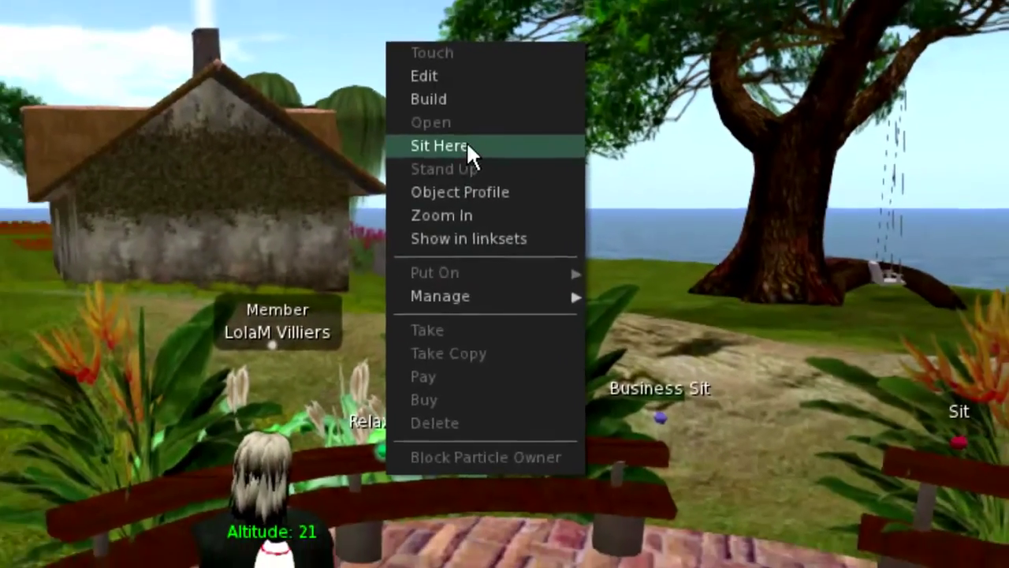
left_click(466, 146)
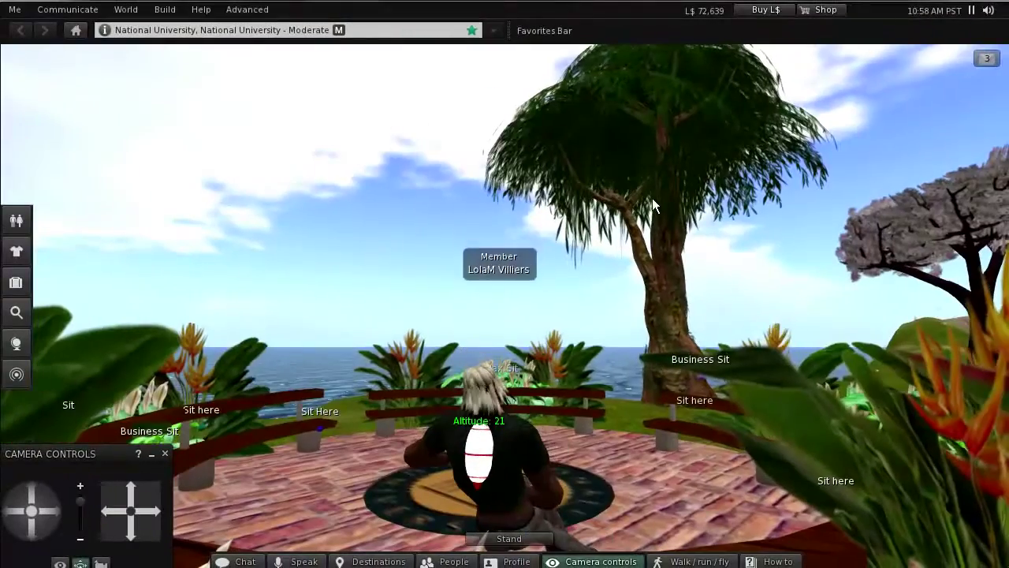
key("Right")
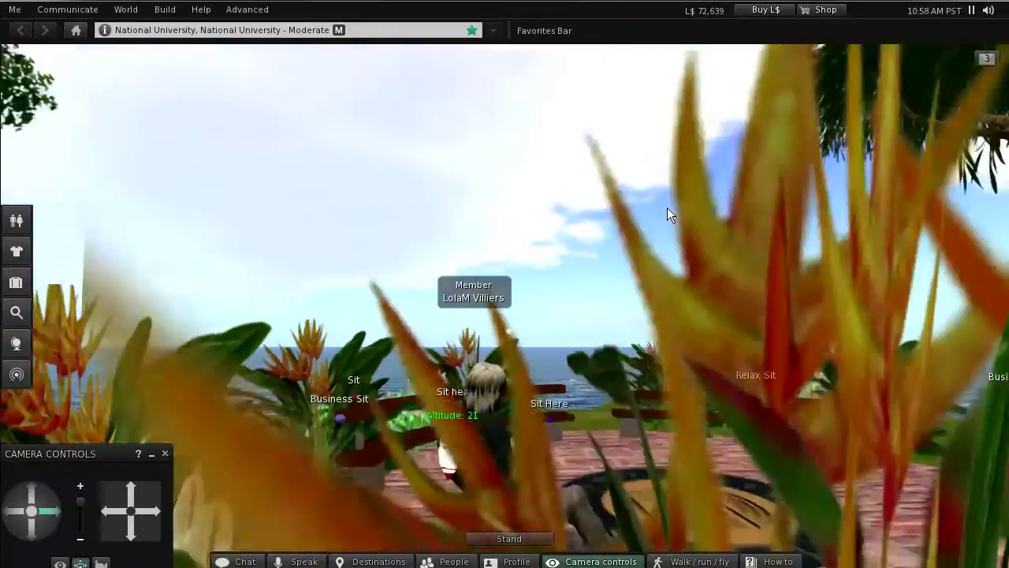
key("Right")
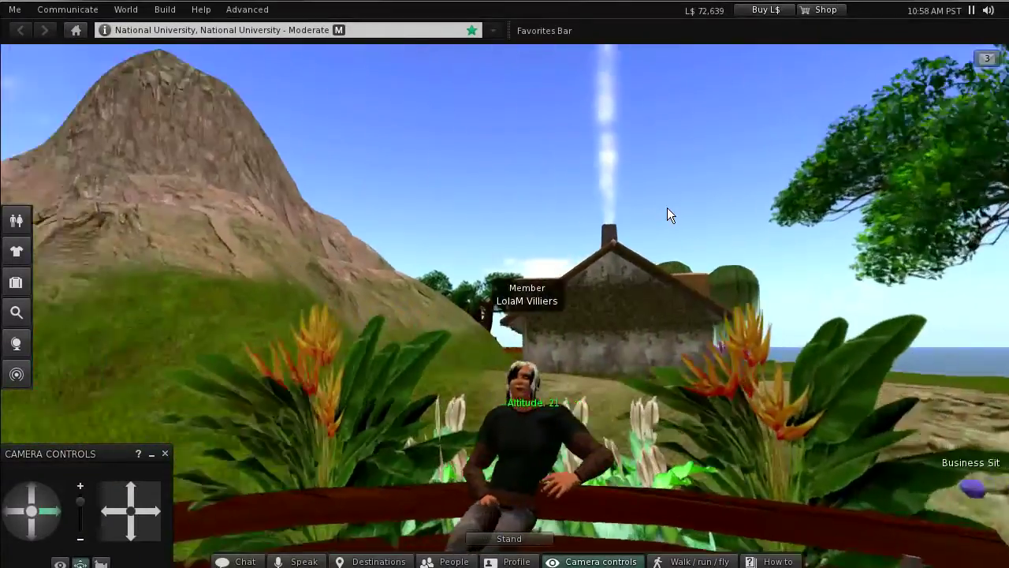